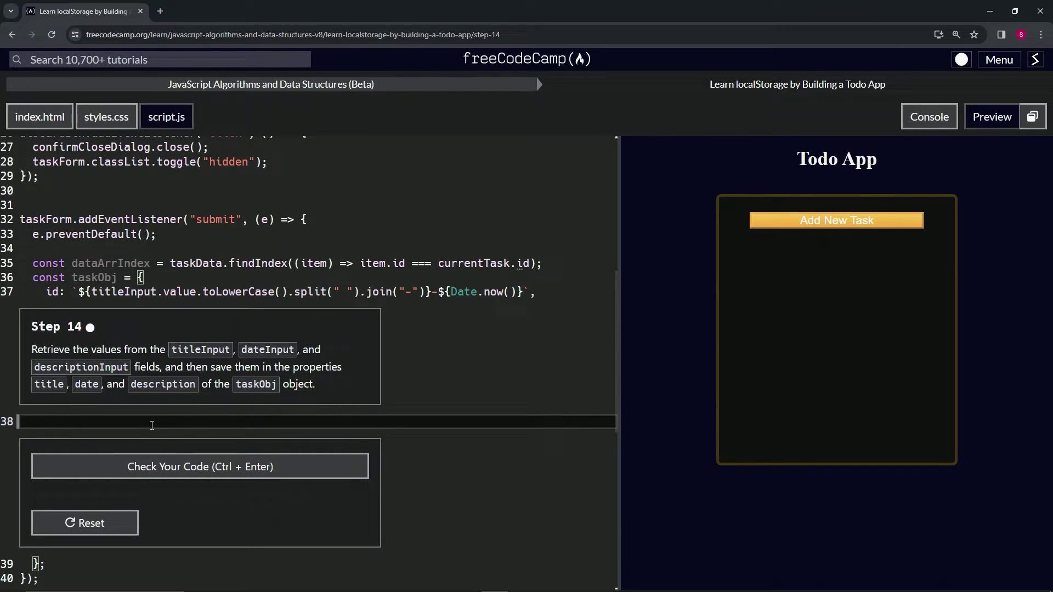
pyautogui.write('itleIn')
pyautogui.write('put')
# Erase line 38 back to the plain title key to redo 'title: titleInput.value,'
pyautogui.press('BackSpace')
pyautogui.press('BackSpace')
pyautogui.press('BackSpace')
pyautogui.press('BackSpace')
pyautogui.press('BackSpace')
pyautogui.write('titl')
pyautogui.write('eInput.')
pyautogui.write('value,')
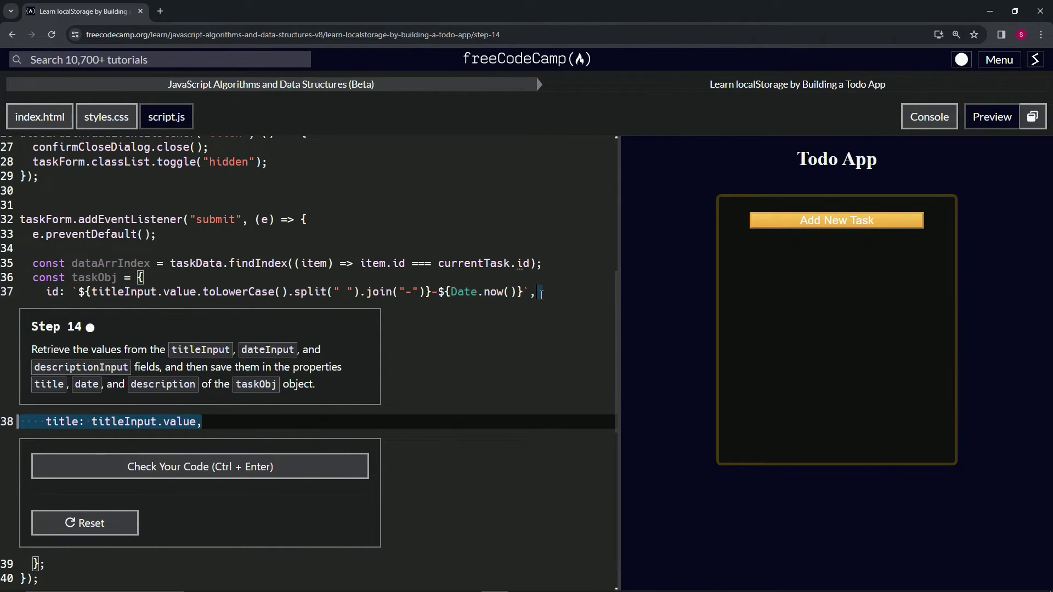
# Duplicate the finished 'title: titleInput.value,' line twice onto lines 39–40
pyautogui.moveTo(202, 421); pyautogui.dragTo(542, 291)
pyautogui.hotkey('ctrl', 'c')
pyautogui.click(269, 421)
pyautogui.hotkey('ctrl', 'v')
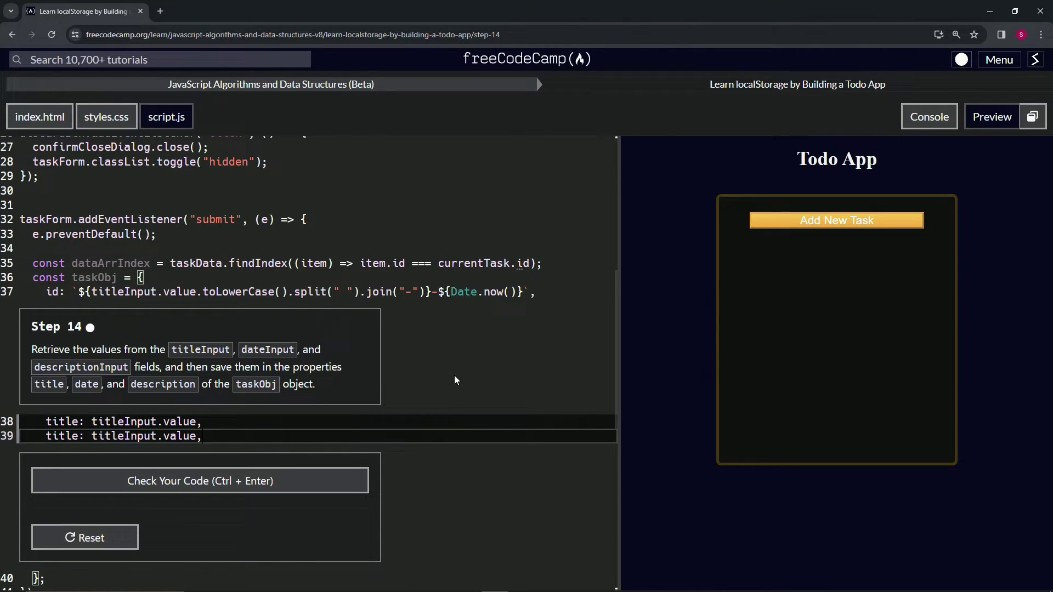
pyautogui.hotkey('ctrl', 'v')
# Rename the copied keys to 'date' and 'description', fixing misspellings
pyautogui.doubleClick(77, 427)
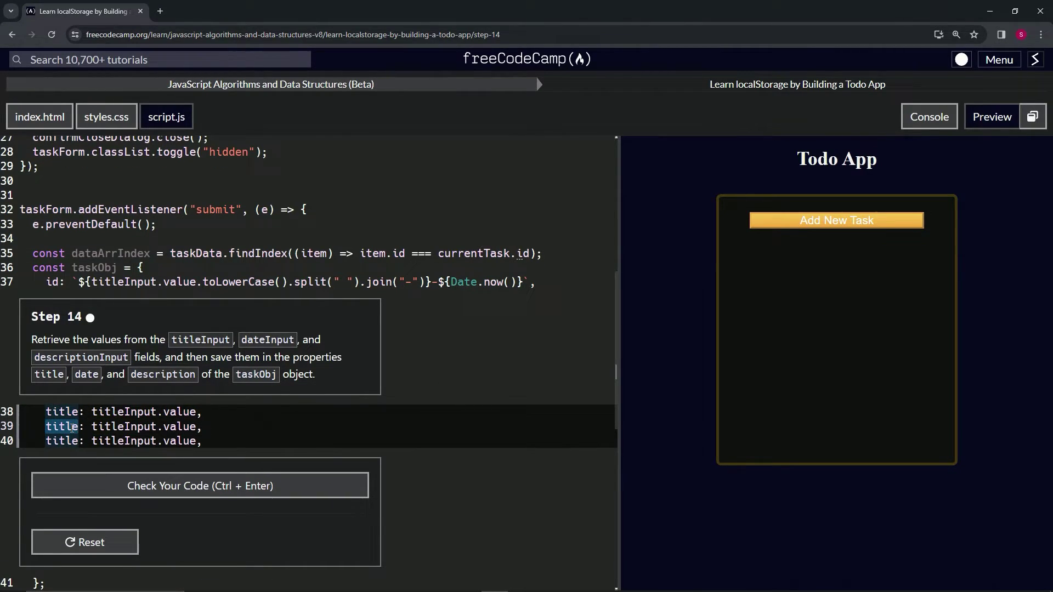
pyautogui.write('date')
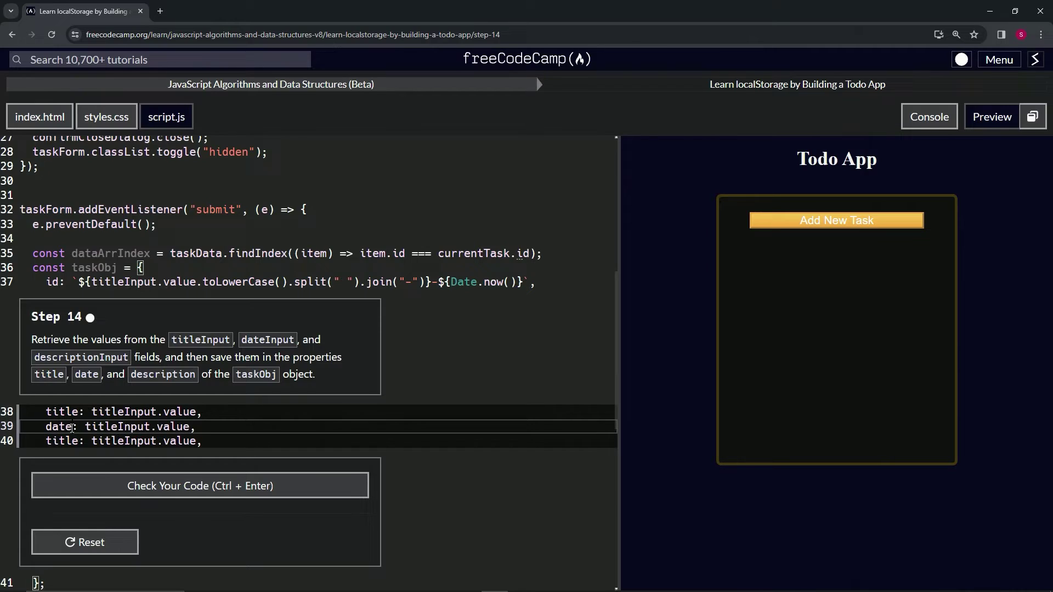
pyautogui.doubleClick(67, 441)
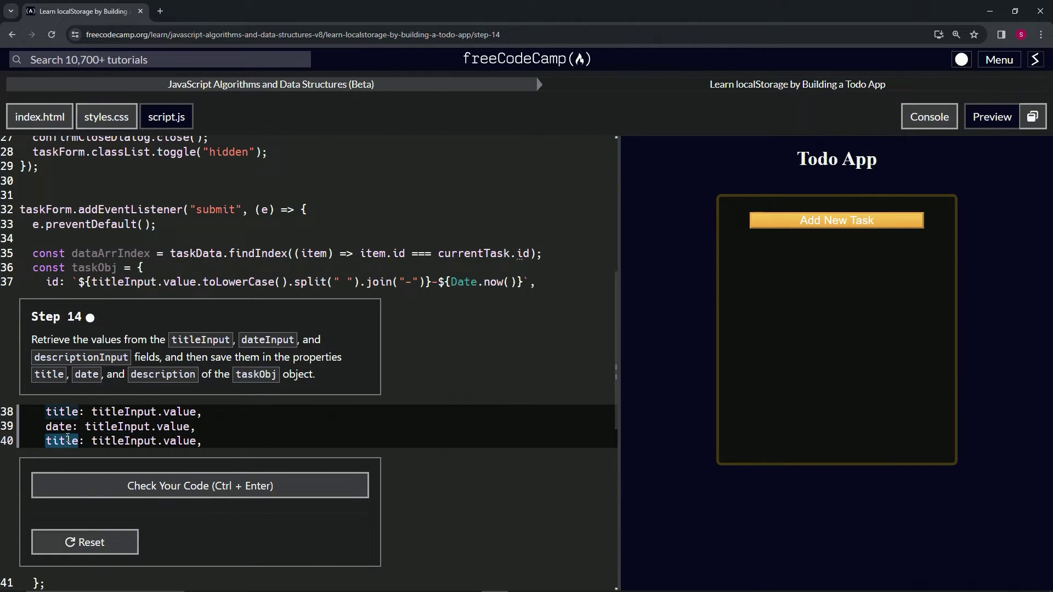
pyautogui.write('da')
pyautogui.press('BackSpace')
pyautogui.write('escri')
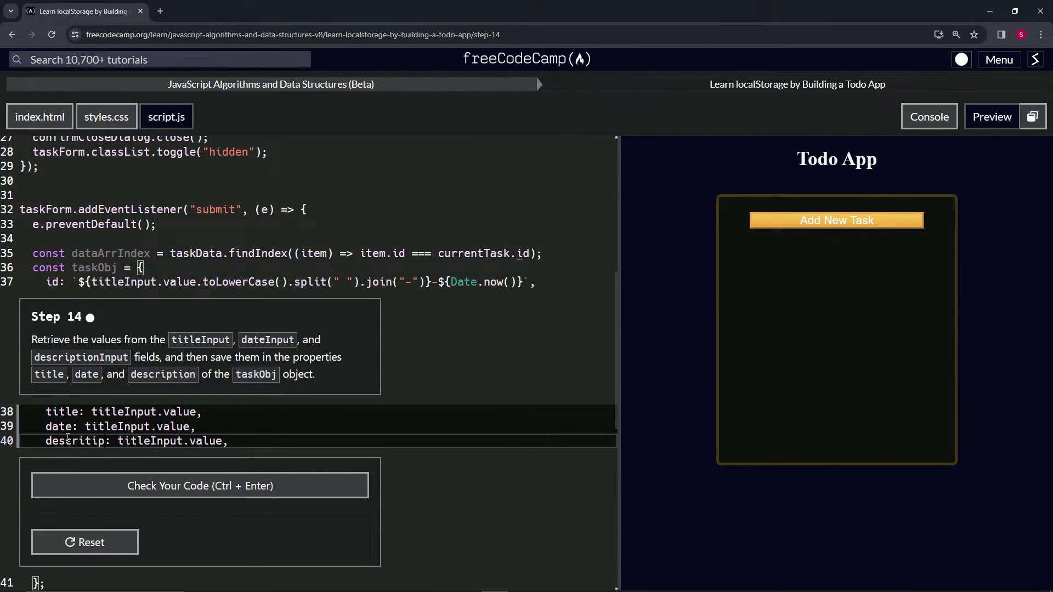
pyautogui.write('ti')
pyautogui.press('BackSpace')
pyautogui.press('BackSpace')
pyautogui.write('ptio')
pyautogui.press('BackSpace')
pyautogui.press('BackSpace')
pyautogui.press('BackSpace')
pyautogui.press('BackSpace')
pyautogui.write('t')
pyautogui.press('BackSpace')
pyautogui.write('ptio')
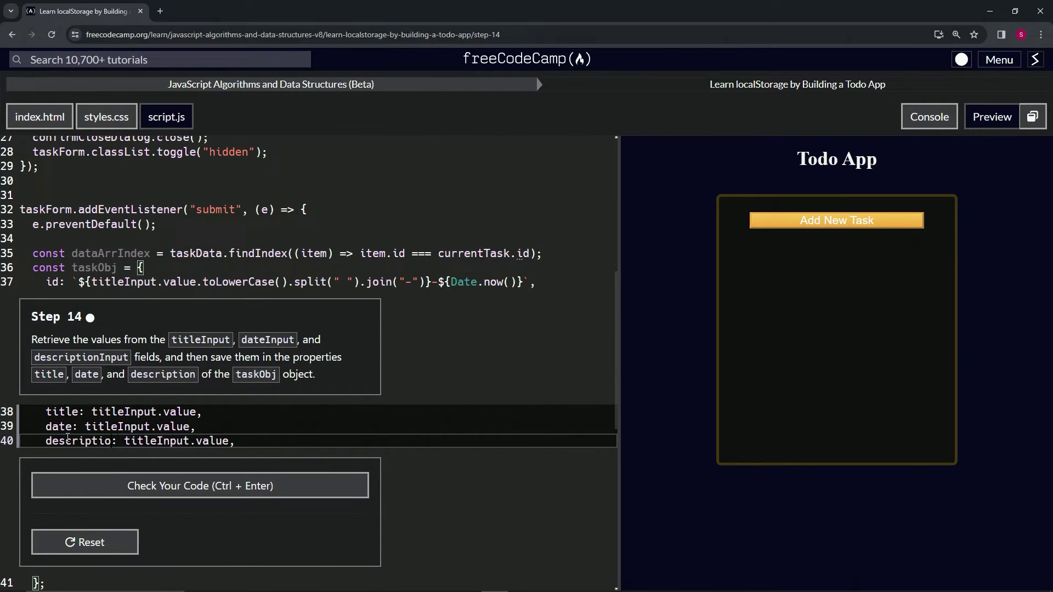
pyautogui.write('n')
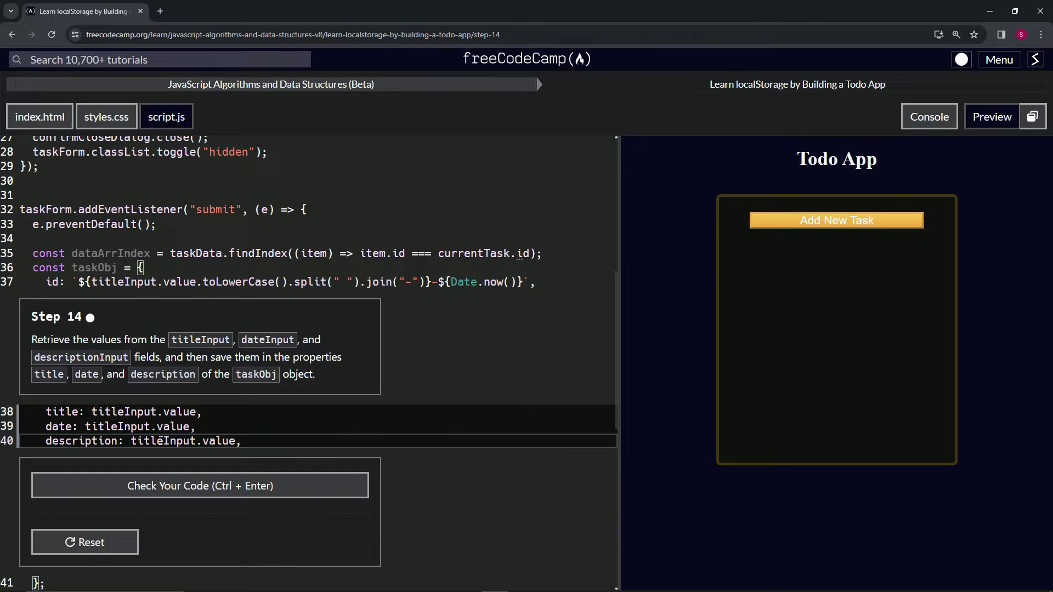
# Replace titleInput with descriptionInput on line 40 and dateInput on line 39
pyautogui.doubleClick(107, 442)
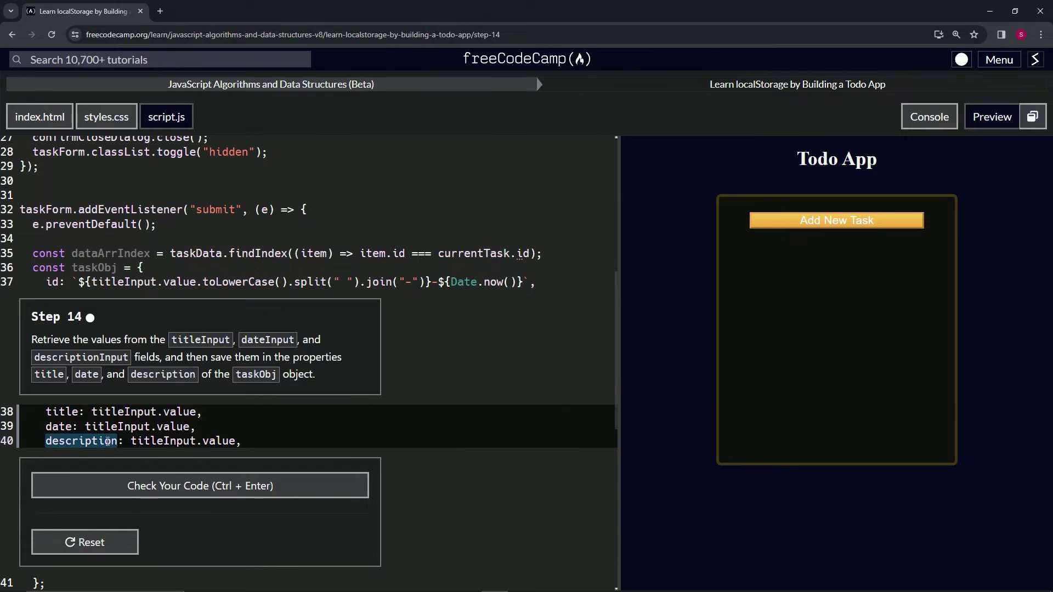
pyautogui.doubleClick(165, 442)
pyautogui.write('descriptionInput')
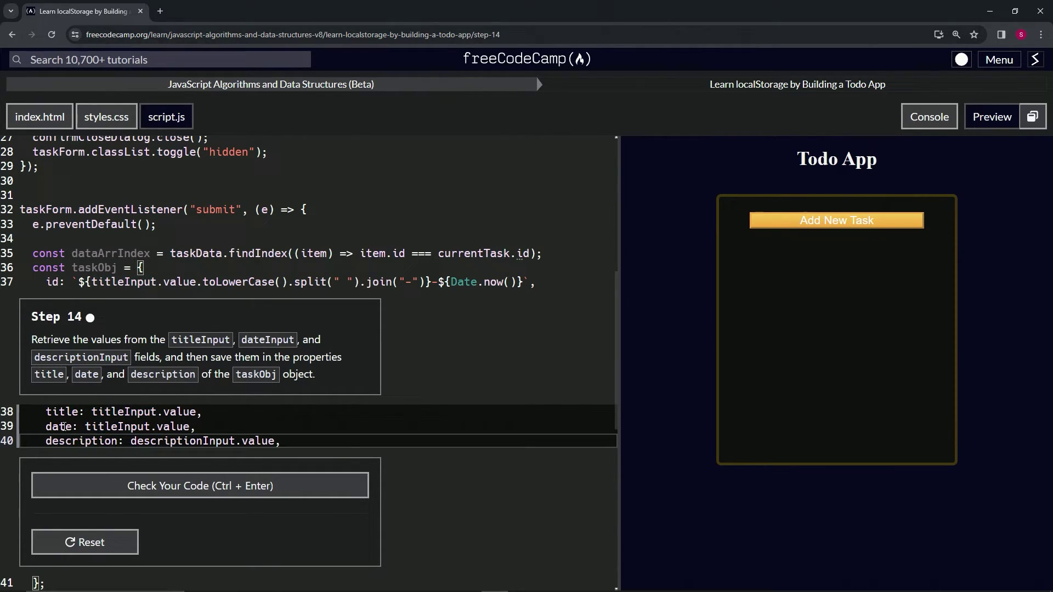
pyautogui.doubleClick(63, 427)
pyautogui.click(113, 427)
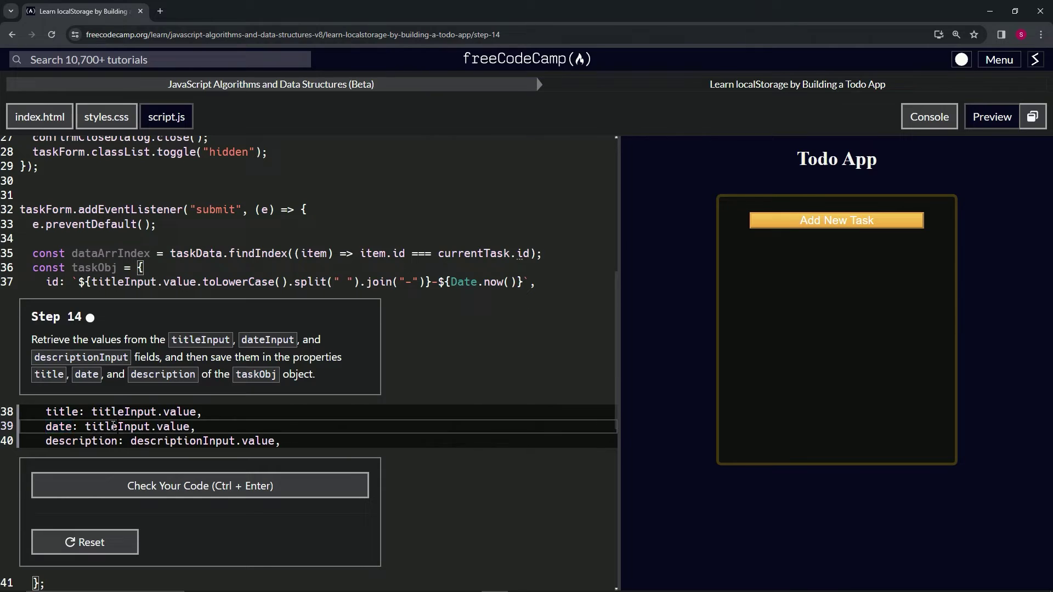
pyautogui.doubleClick(113, 427)
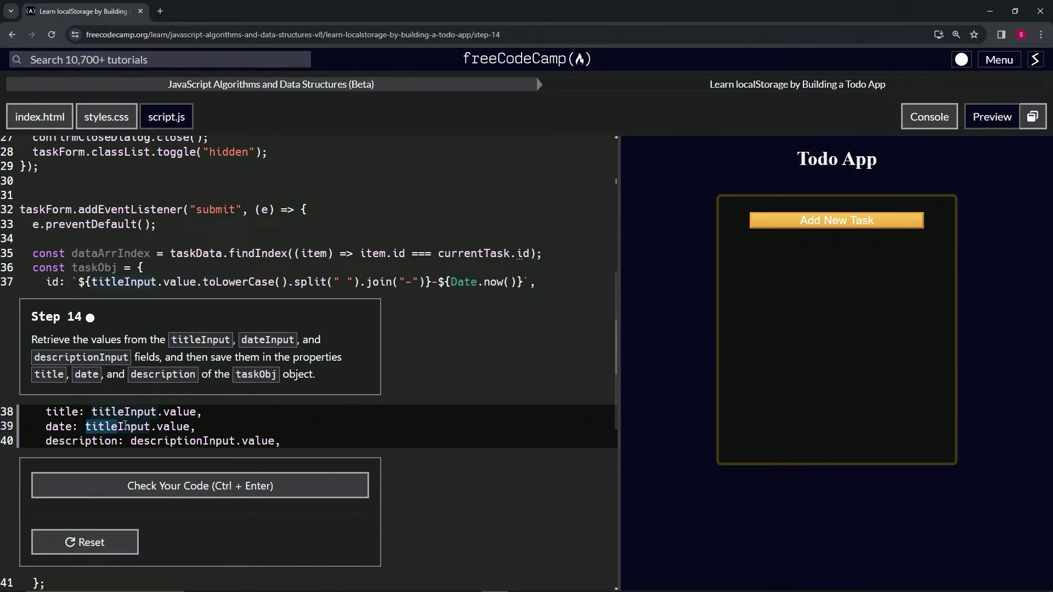
pyautogui.write('dateInput')
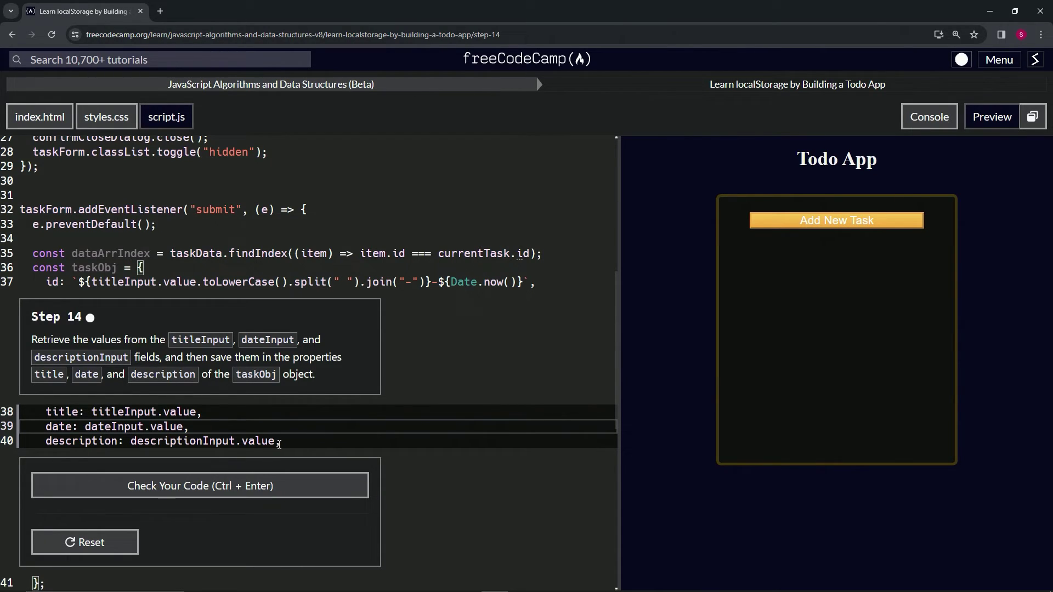
# Pass the Step 14 check and submit, opening Step 15 on unshift() into taskData
pyautogui.click(209, 493)
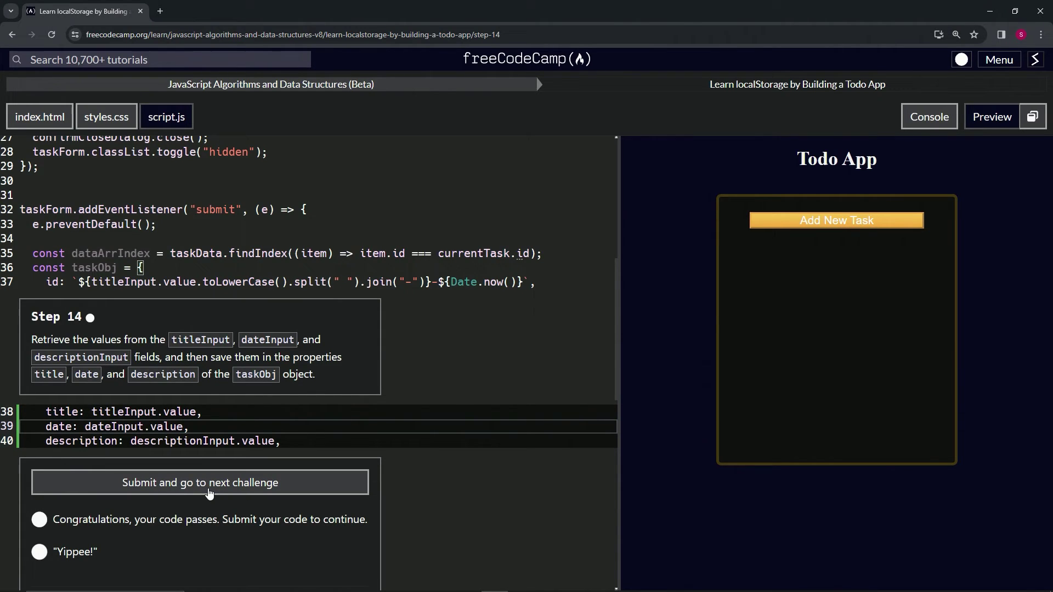
pyautogui.click(209, 492)
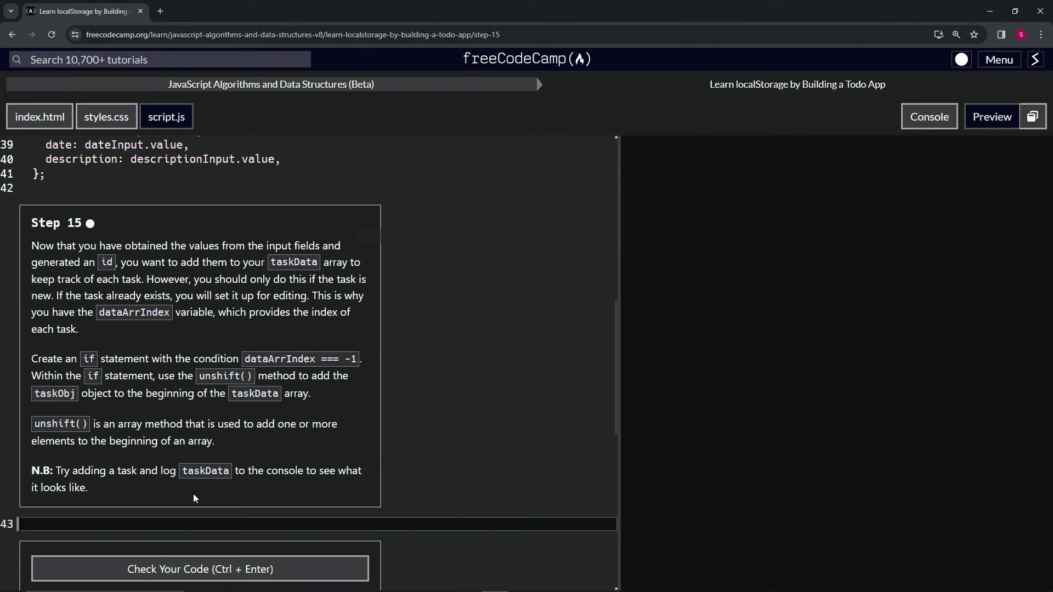